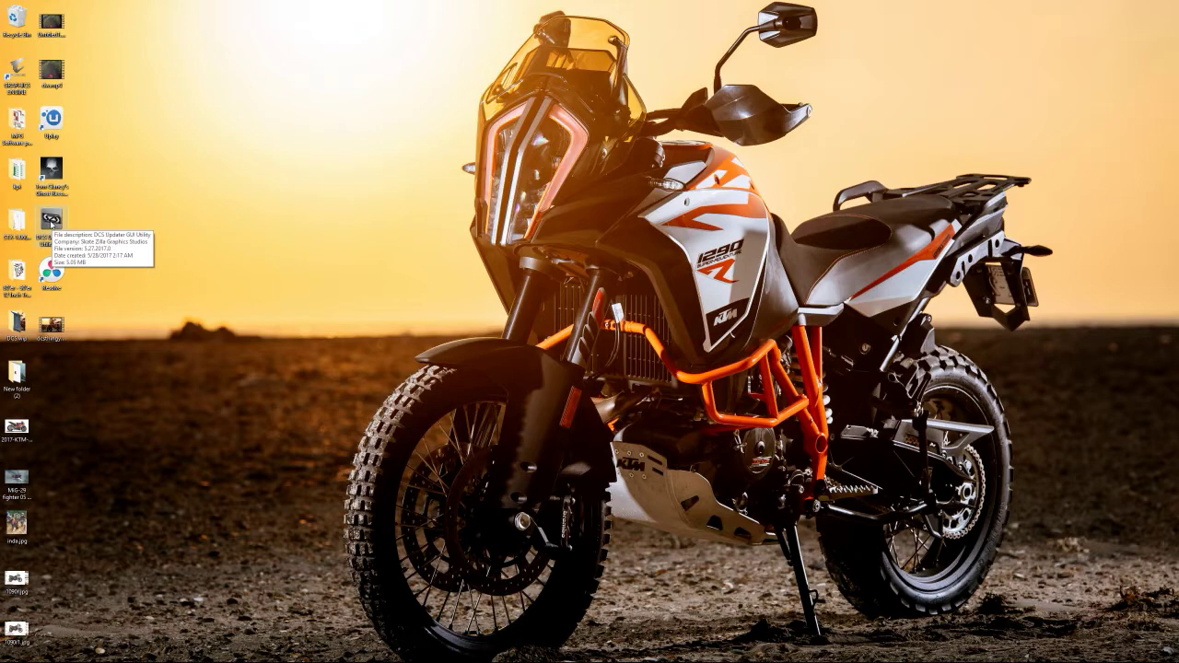
- Open the DCS Updater GUI Utility and set the Release Build path to the DCS World folder on the Games (I:) drive
double_click(51, 221)
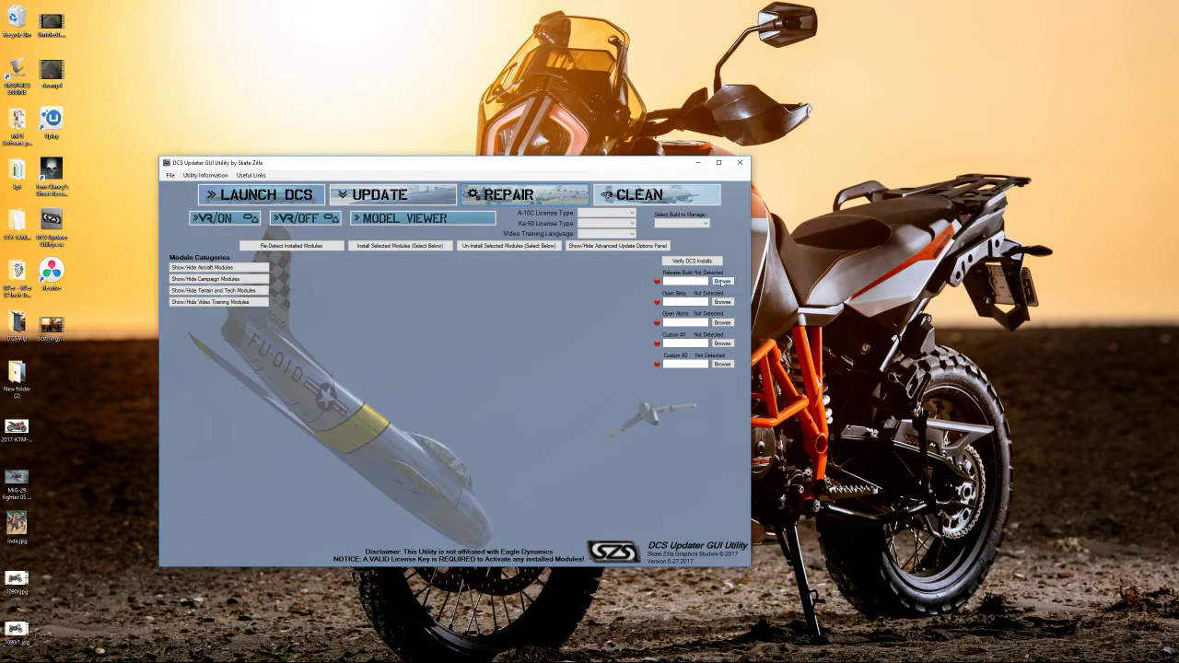
left_click(722, 281)
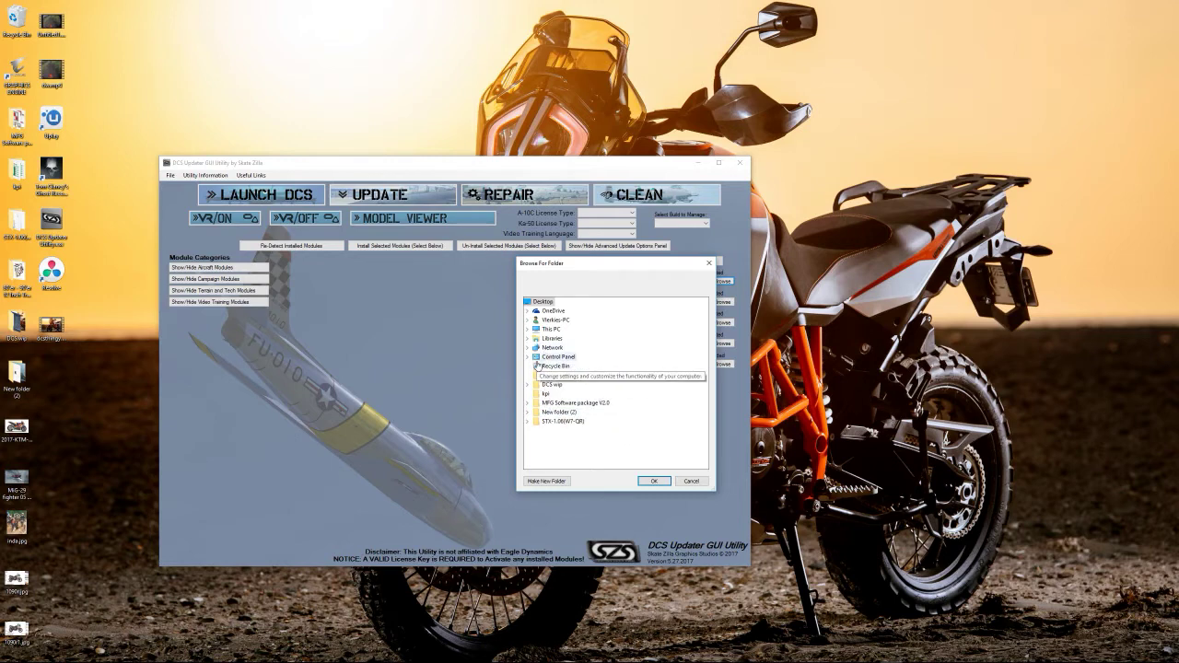
left_click(528, 328)
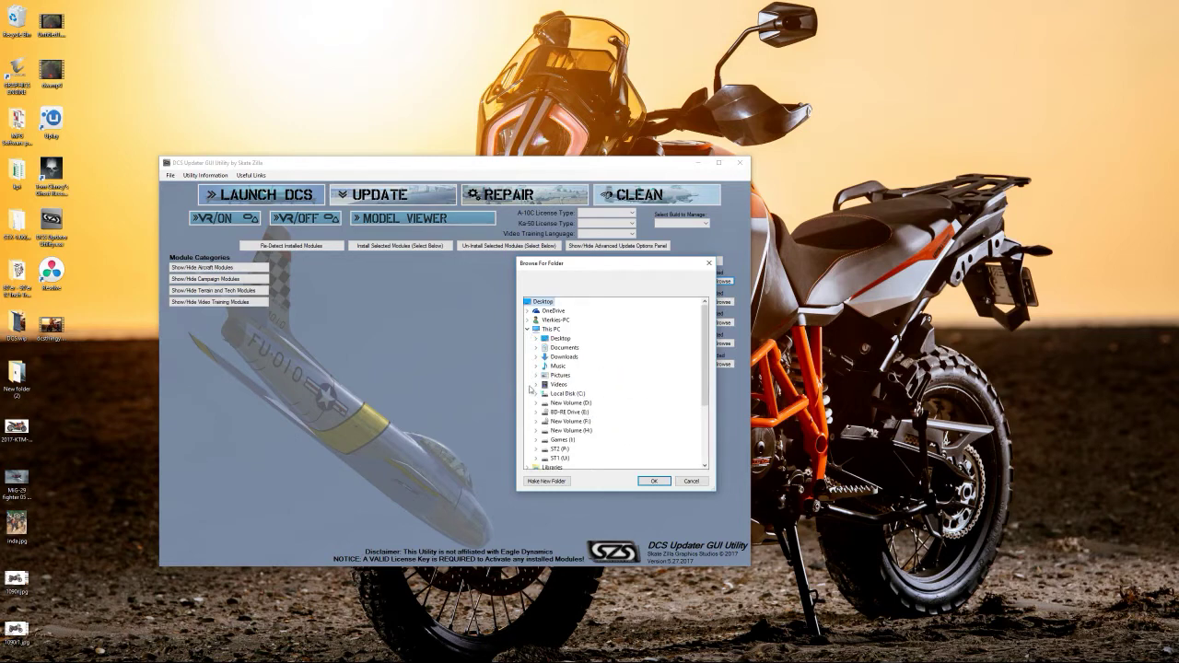
left_click(536, 439)
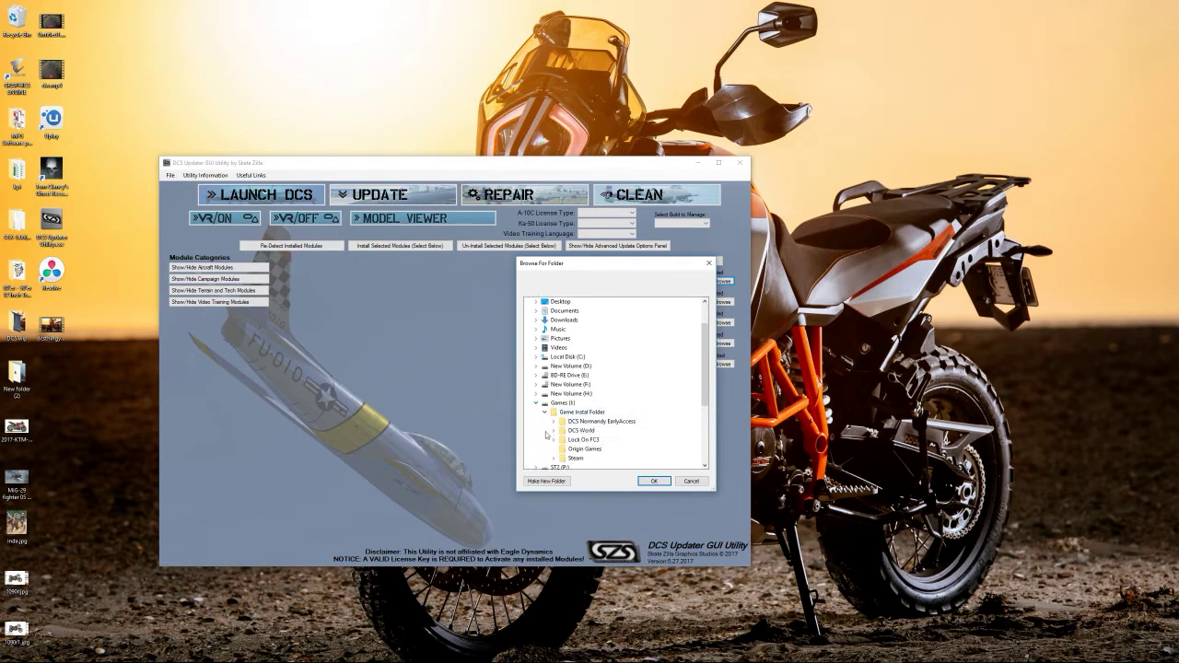
double_click(576, 430)
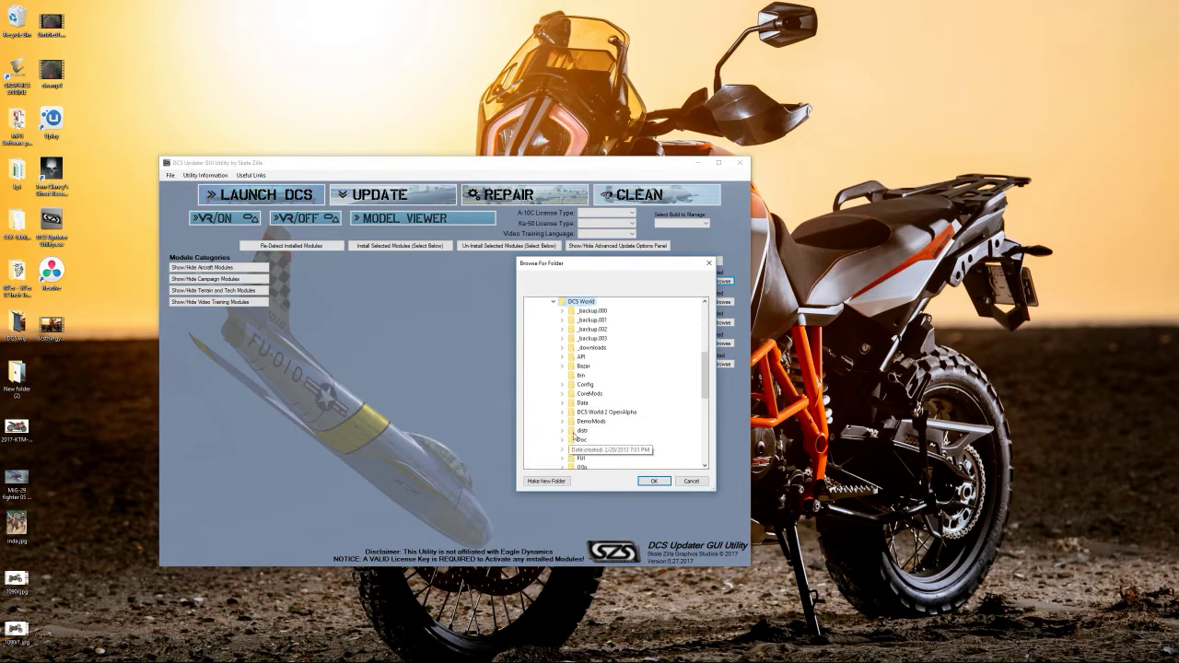
left_click(653, 481)
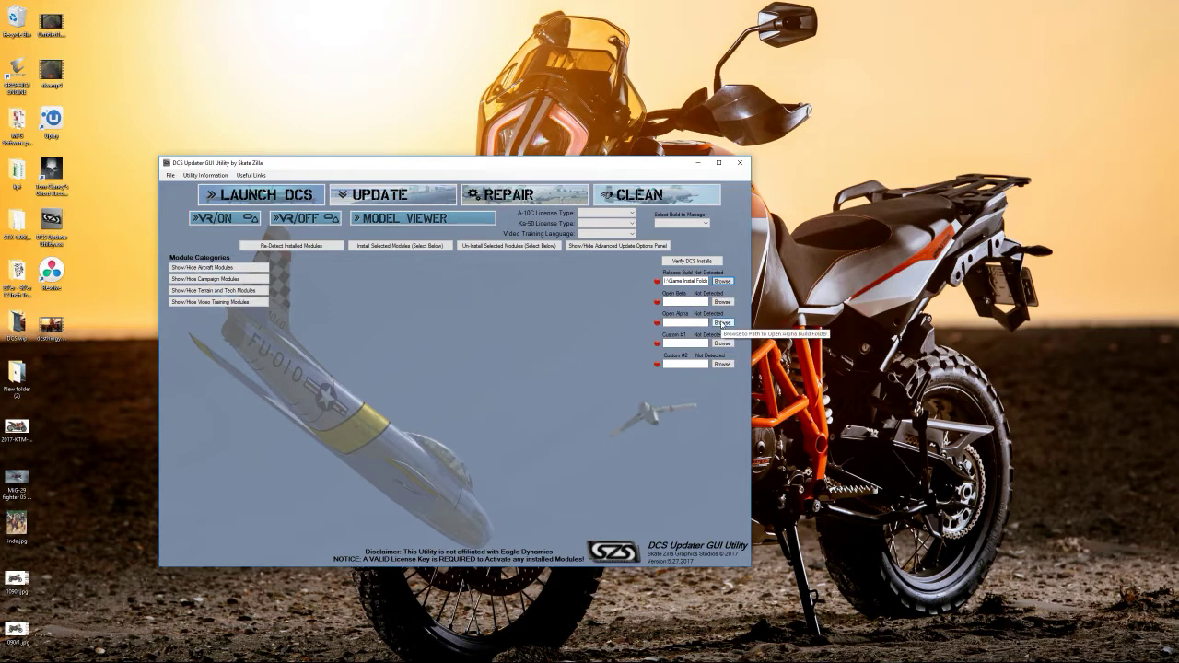
- Set the Open Alpha path to the DCS World 2 OpenAlpha folder inside DCS World
left_click(722, 322)
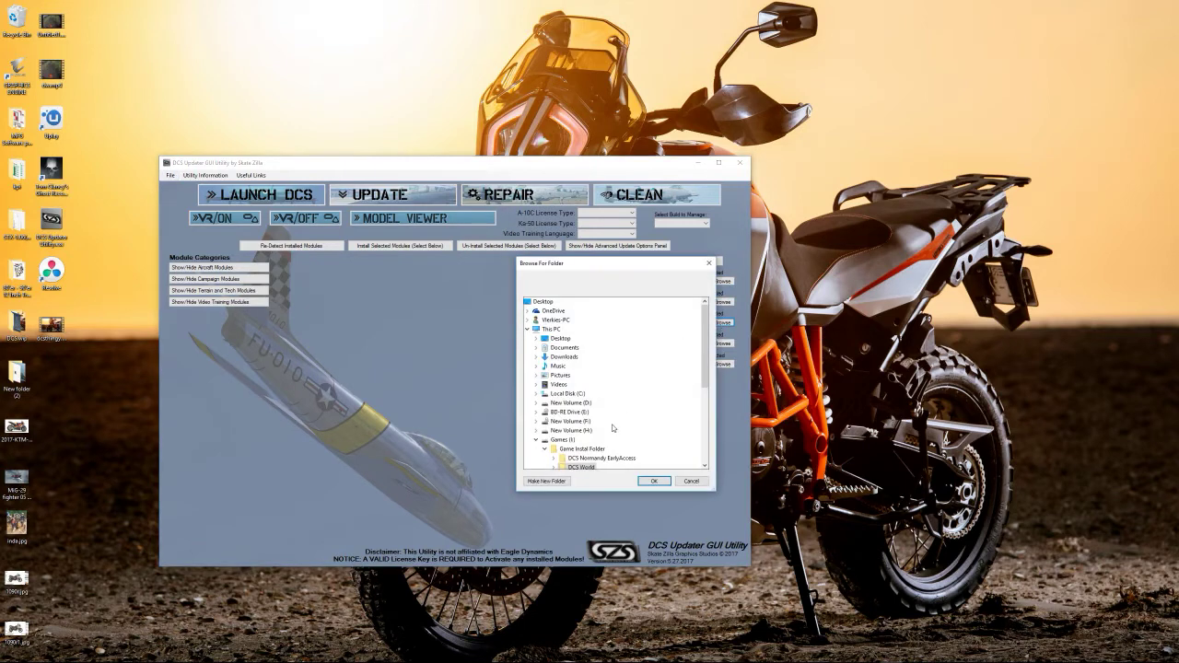
scroll(611, 420, "down", 1)
double_click(581, 356)
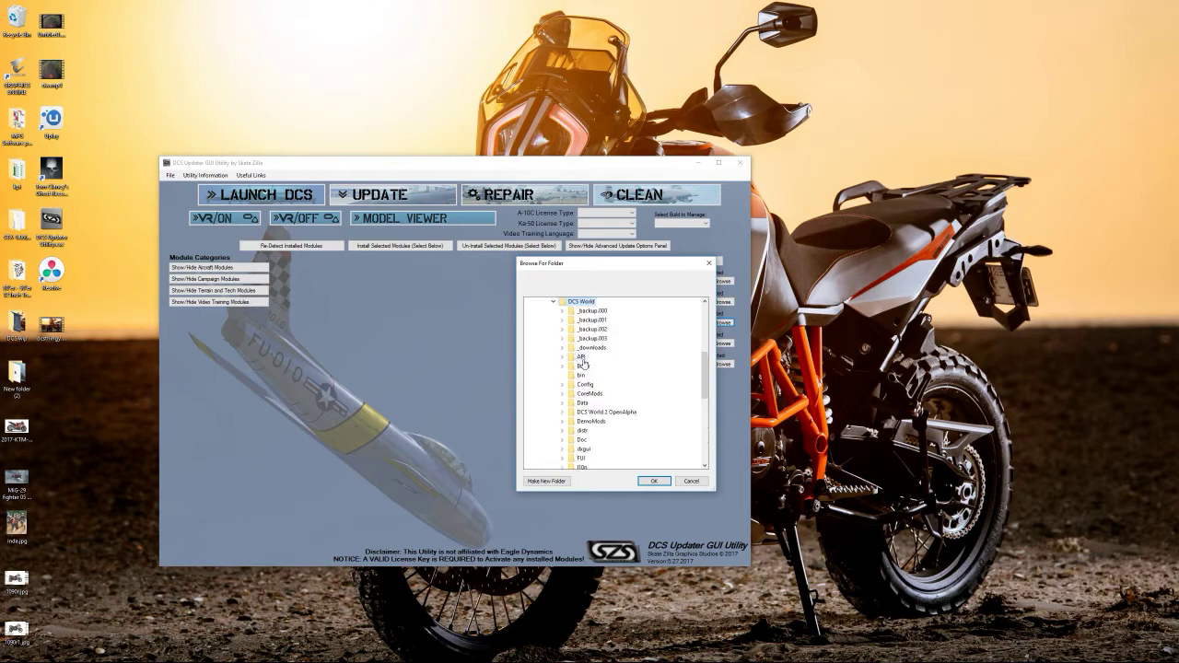
double_click(594, 411)
left_click(652, 482)
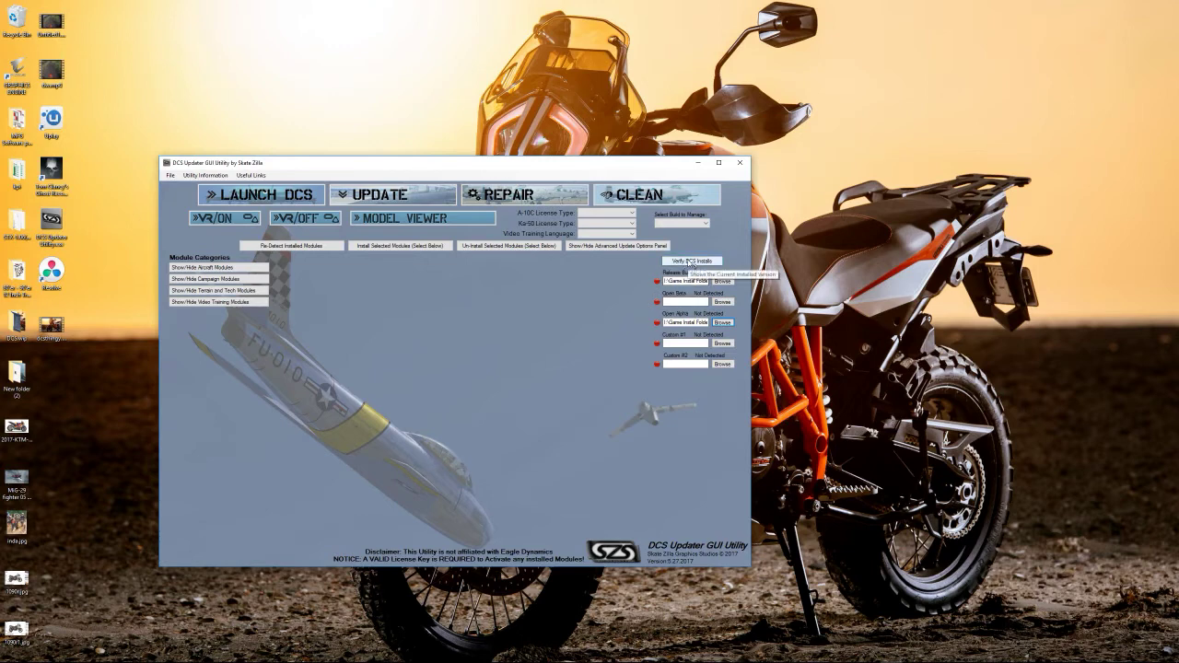
- Verify the DCS installs and select Open Alpha Build as the build to manage
key("alt")
left_click(689, 262)
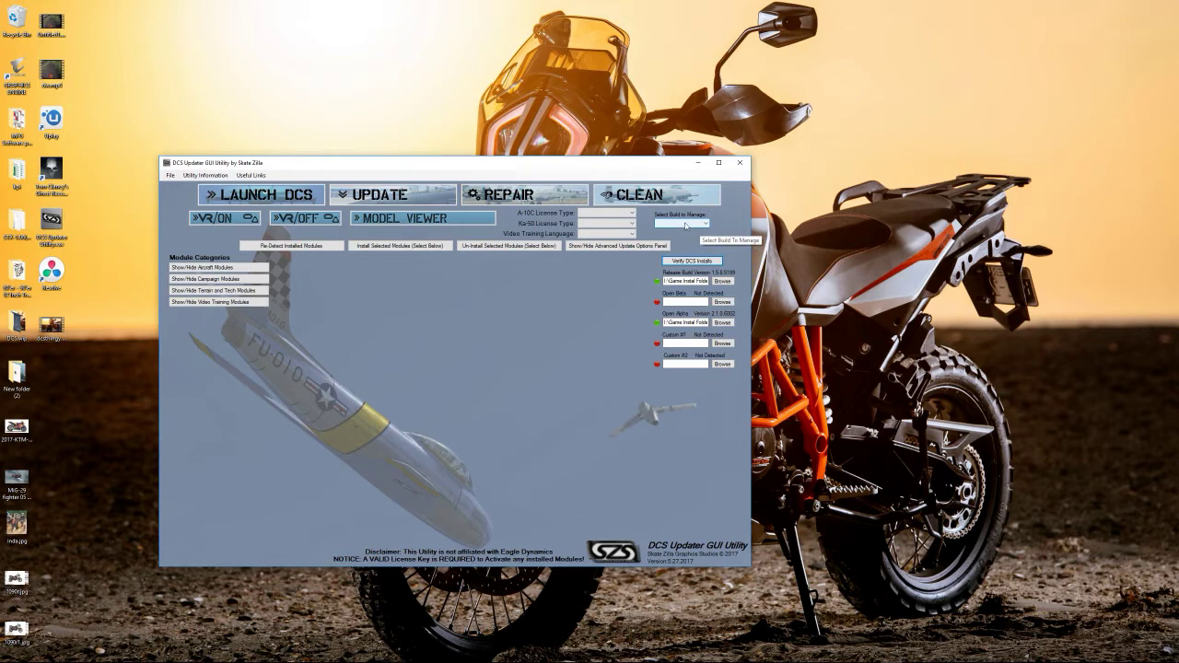
left_click(685, 224)
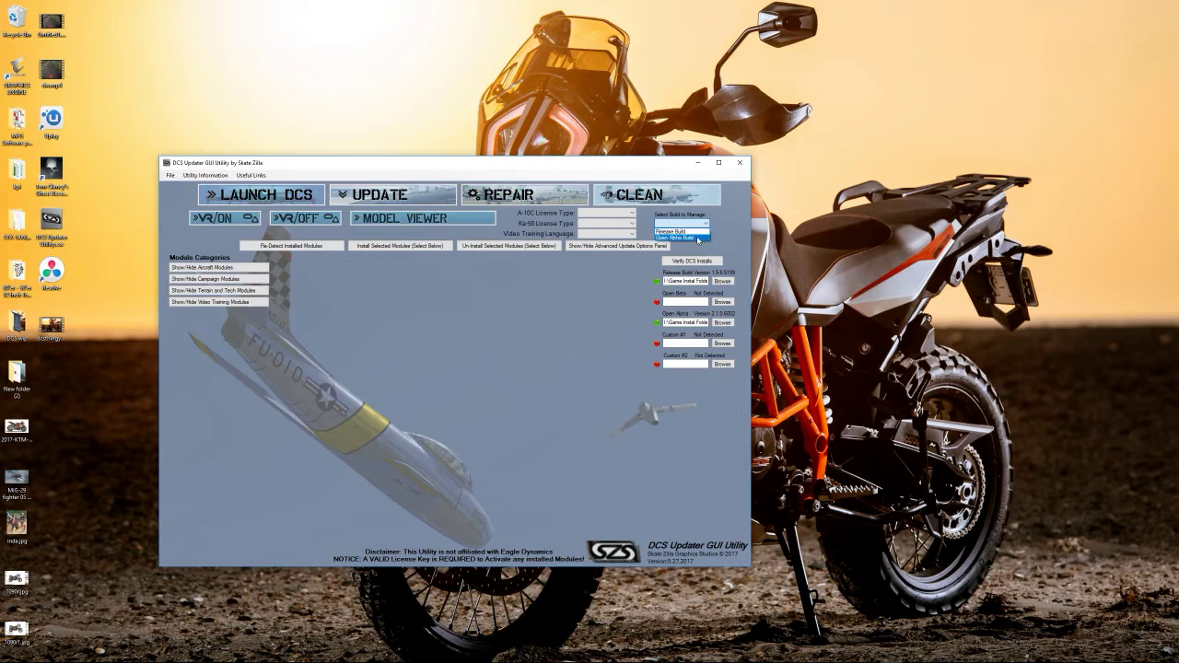
key("alt")
left_click(697, 239)
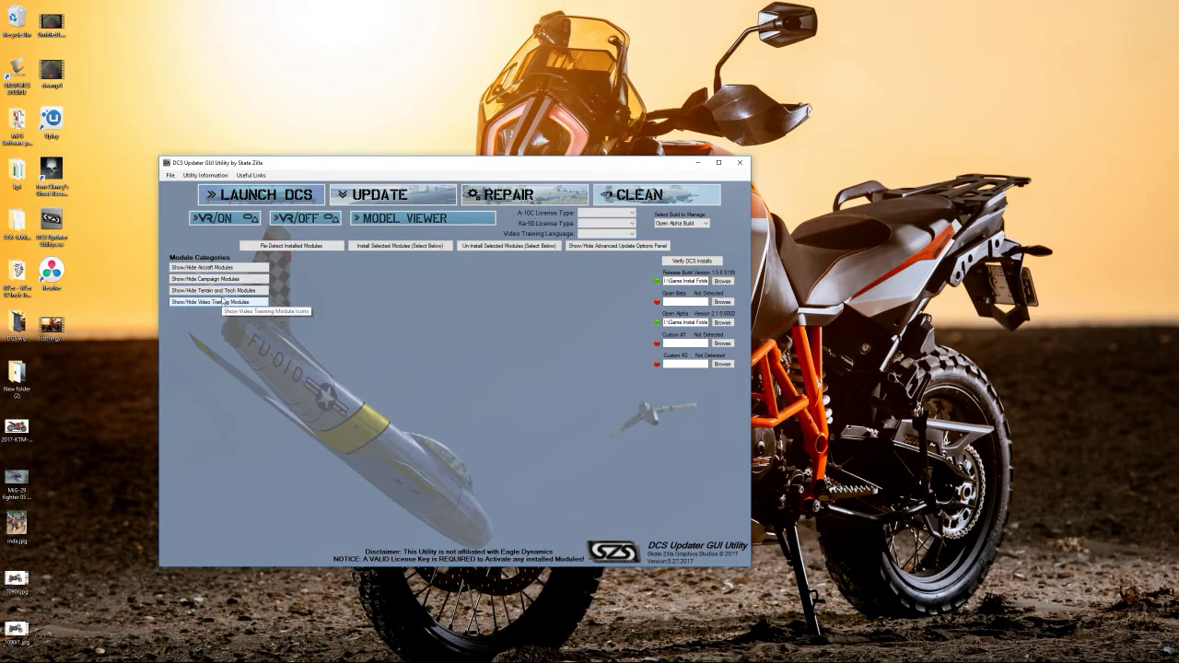
- Look through the aircraft modules and the terrain and tech modules
left_click(226, 268)
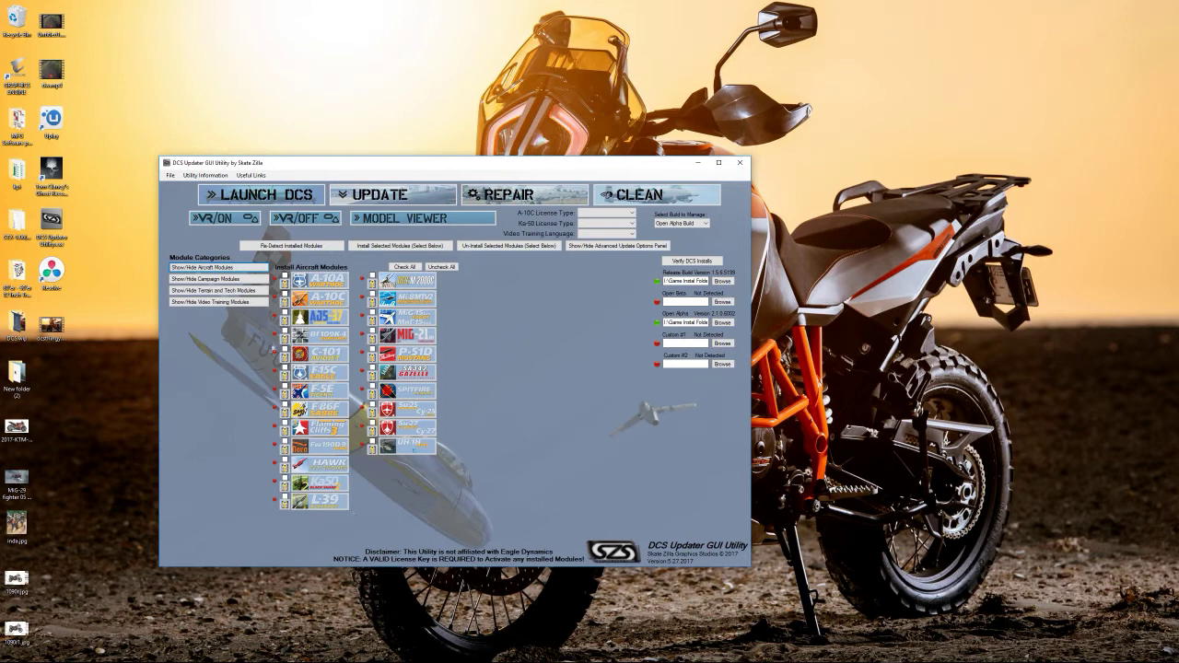
key("alt")
key("alt")
left_click(213, 290)
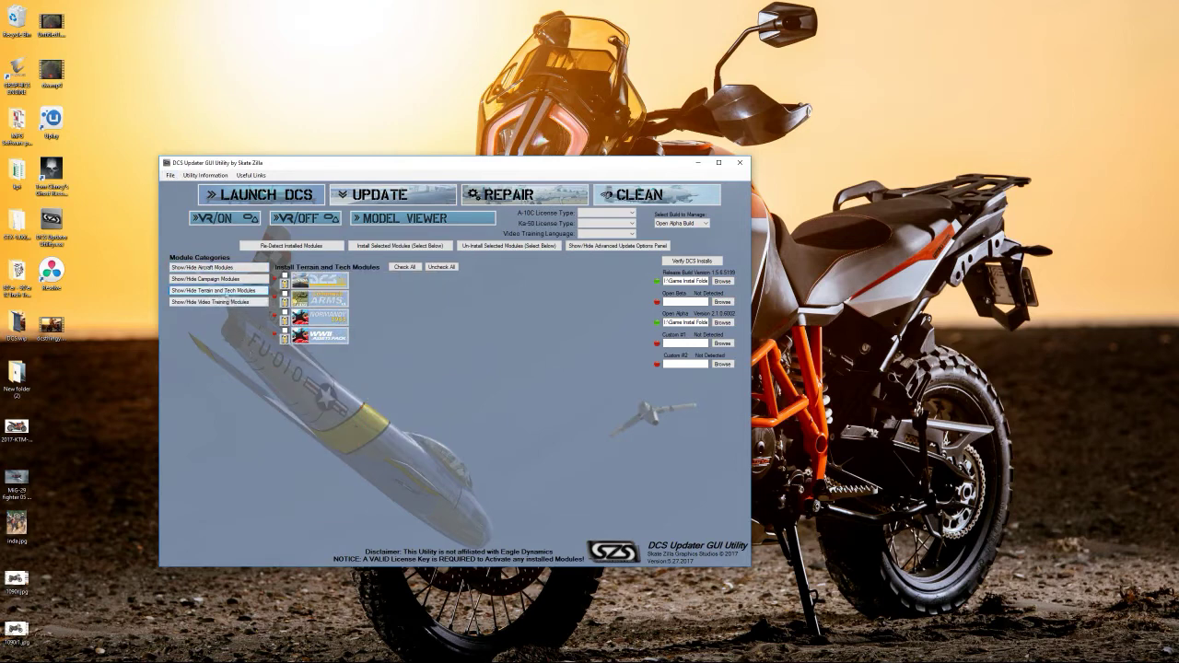
- Select all aircraft modules and re-detect the installed modules, checking both the terrain and the aircraft categories
left_click(215, 267)
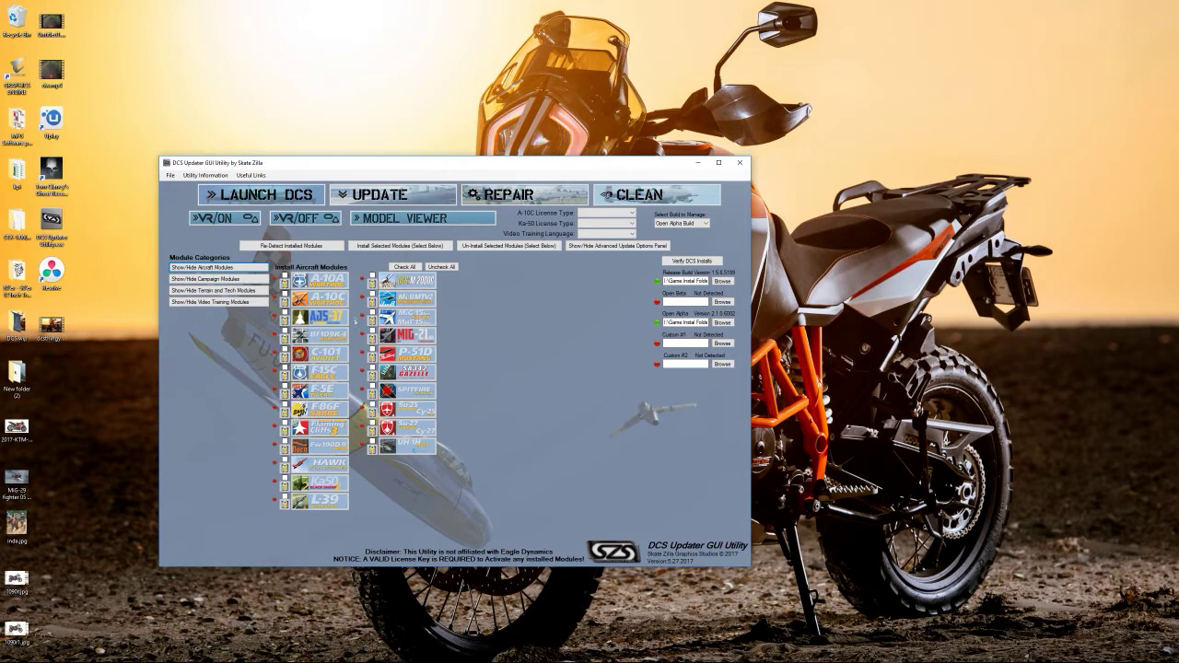
left_click(405, 267)
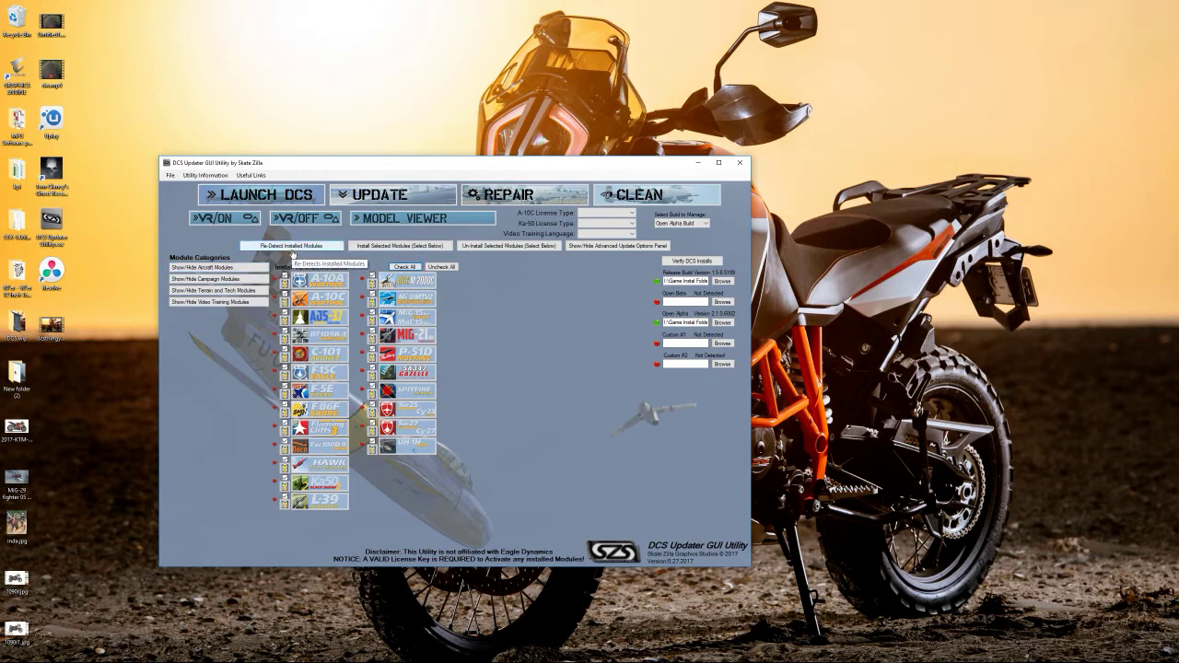
left_click(292, 251)
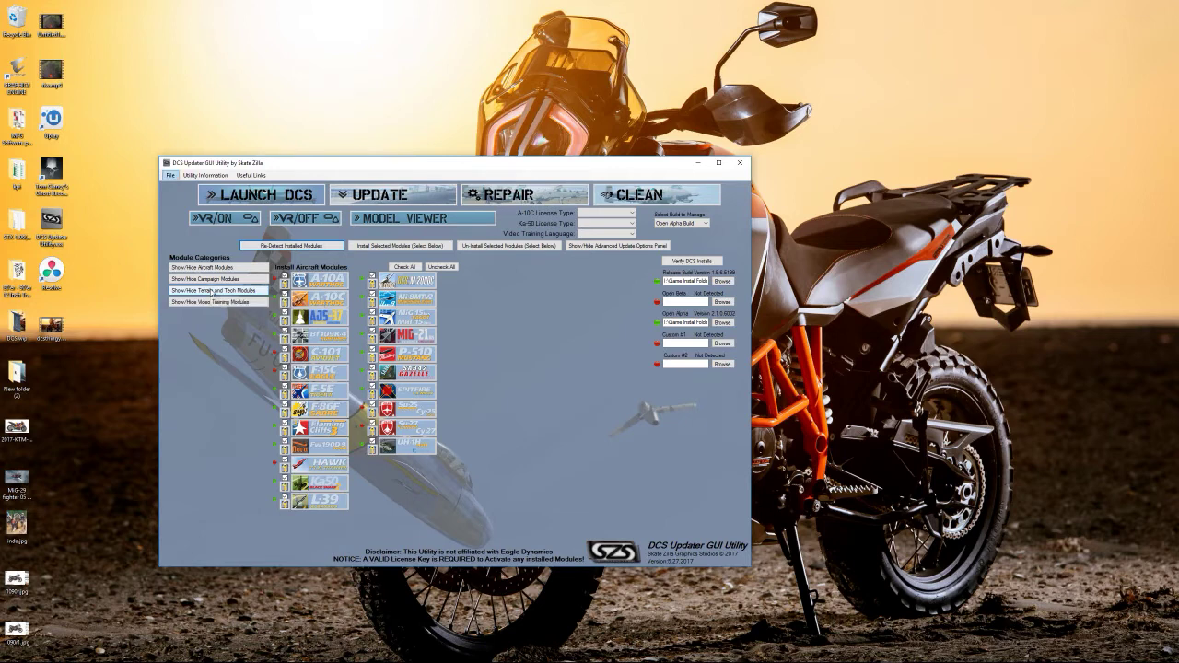
left_click(212, 291)
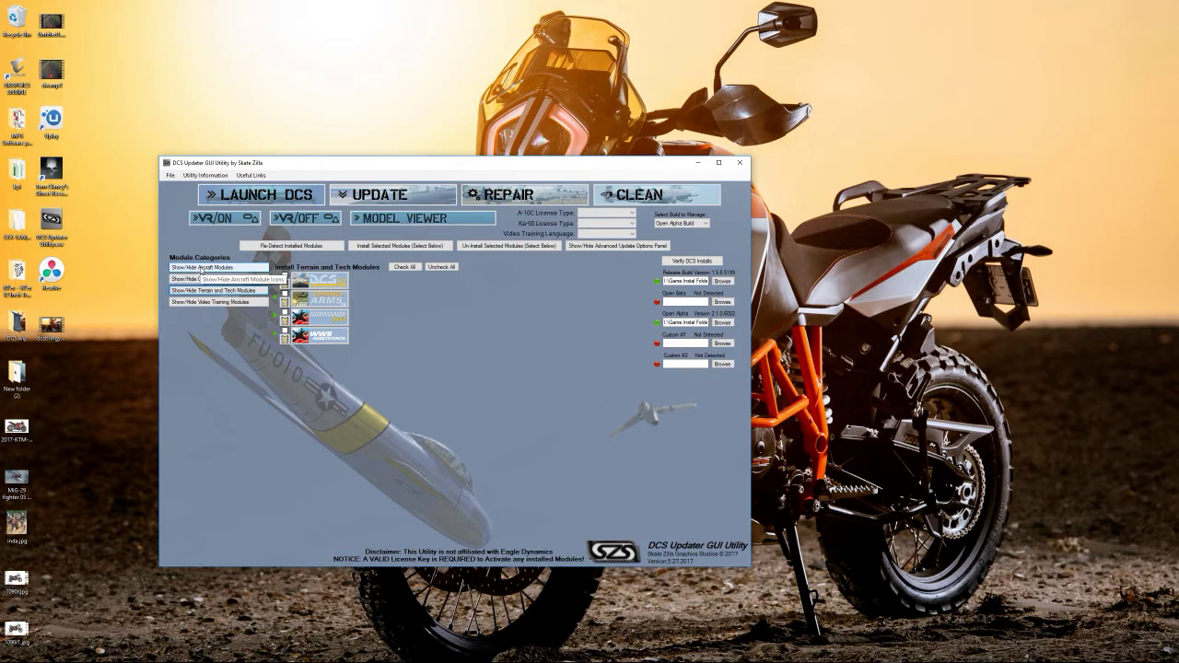
left_click(201, 268)
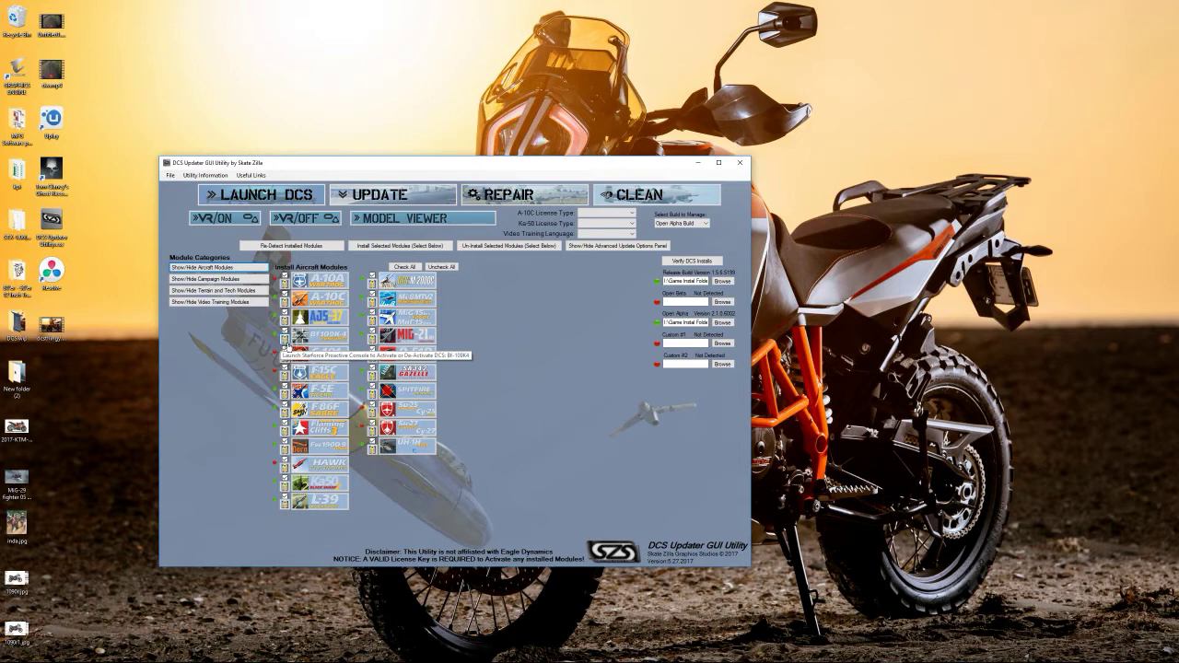
- Open the Bf 109K-4 activation console, choose the option to activate or deactivate the product, and cancel without proceeding
left_click(285, 346)
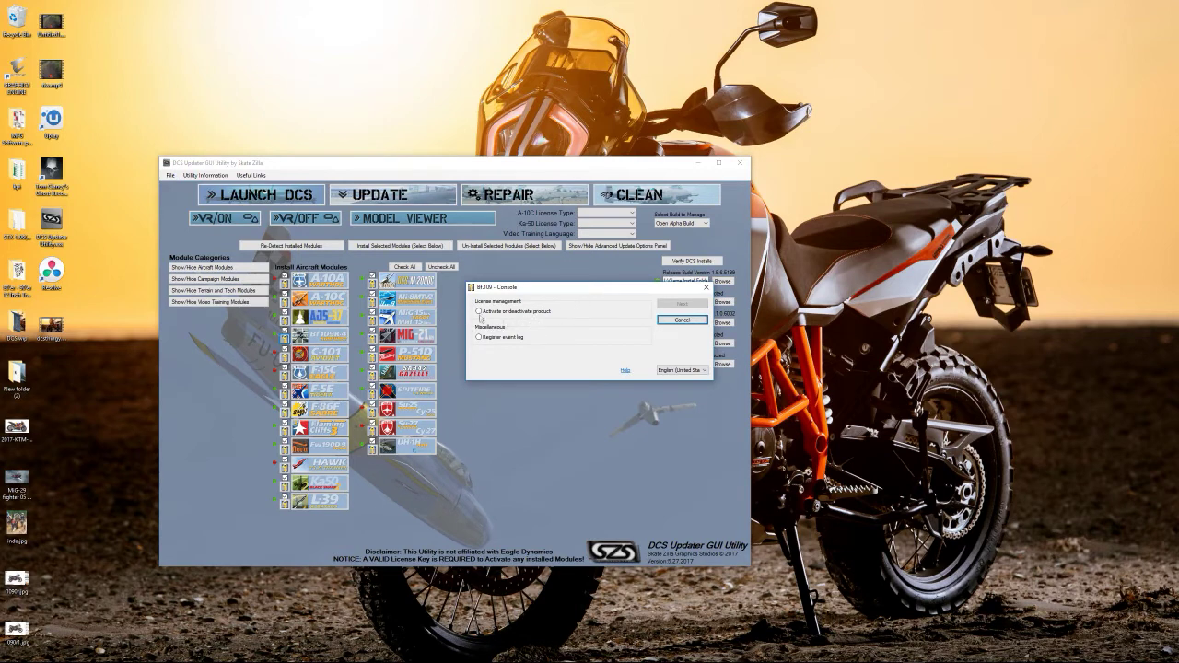
left_click(480, 311)
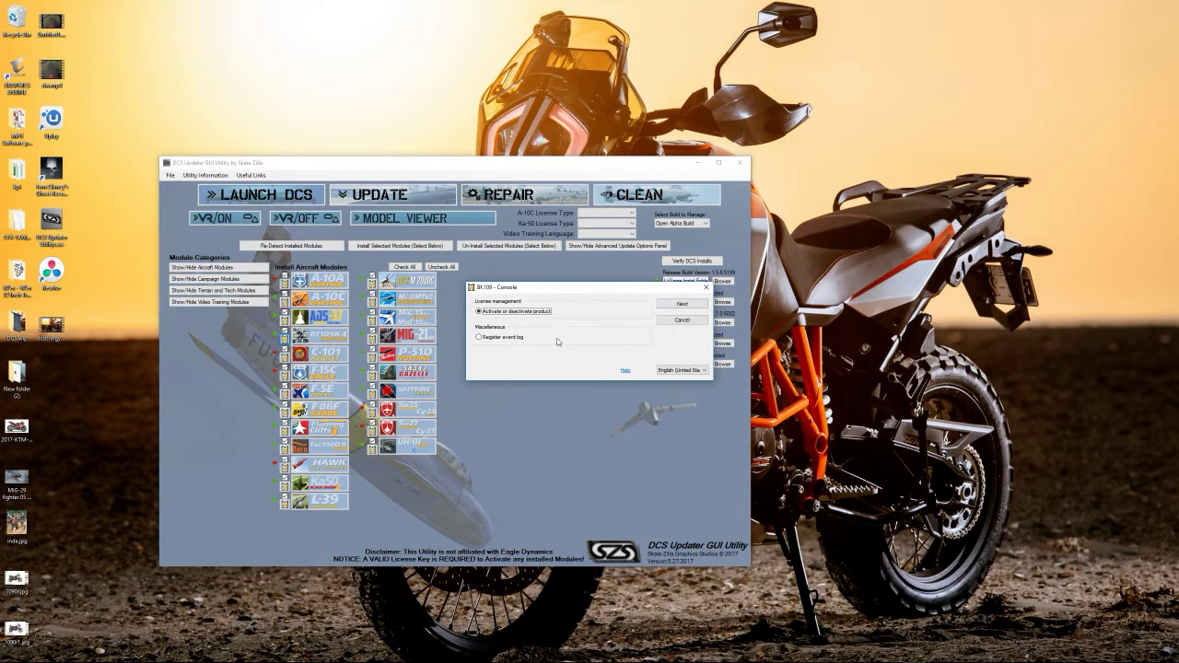
left_click(681, 320)
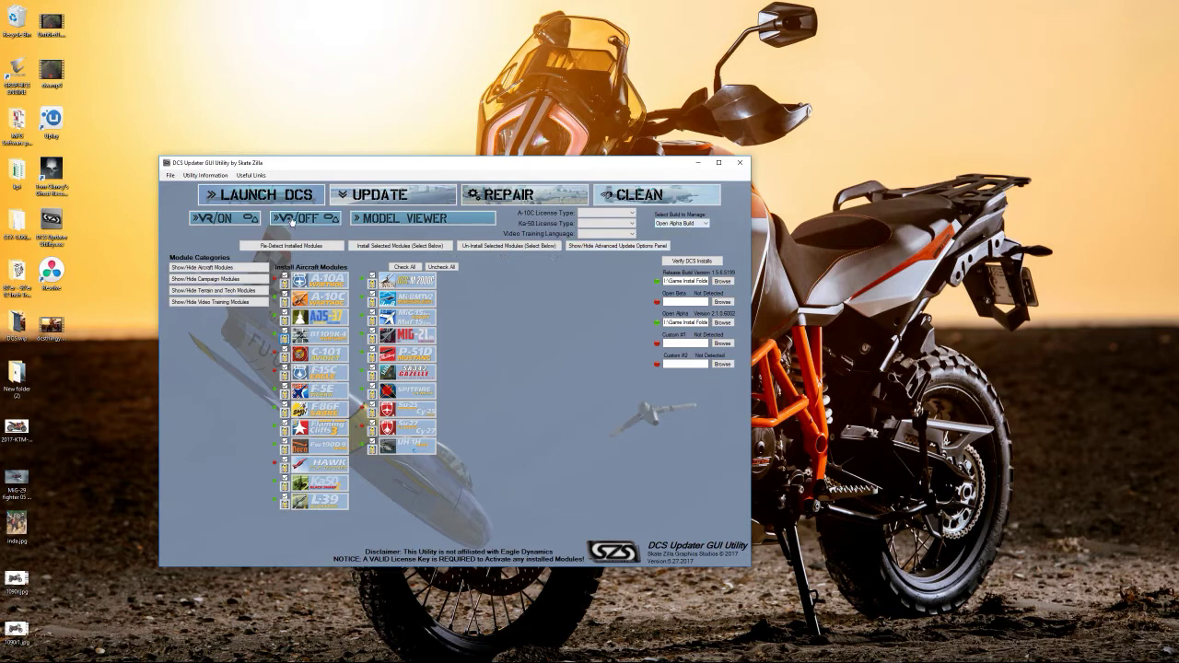
- Run the updater for the Open Alpha build and dismiss its message
left_click(372, 197)
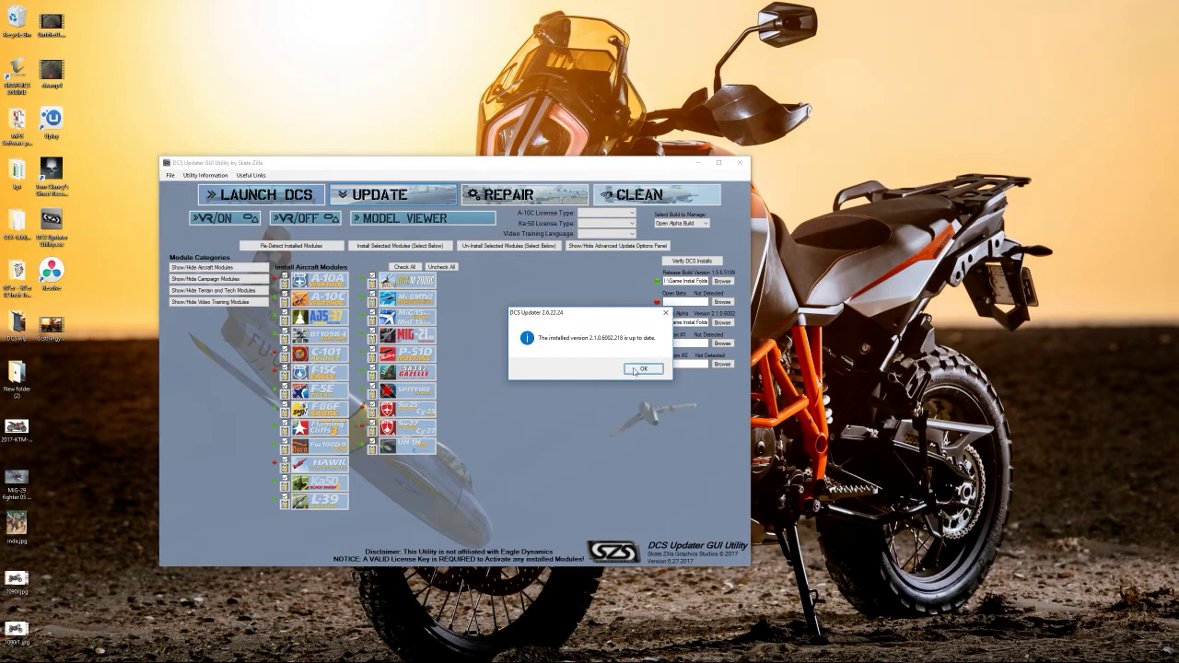
left_click(642, 368)
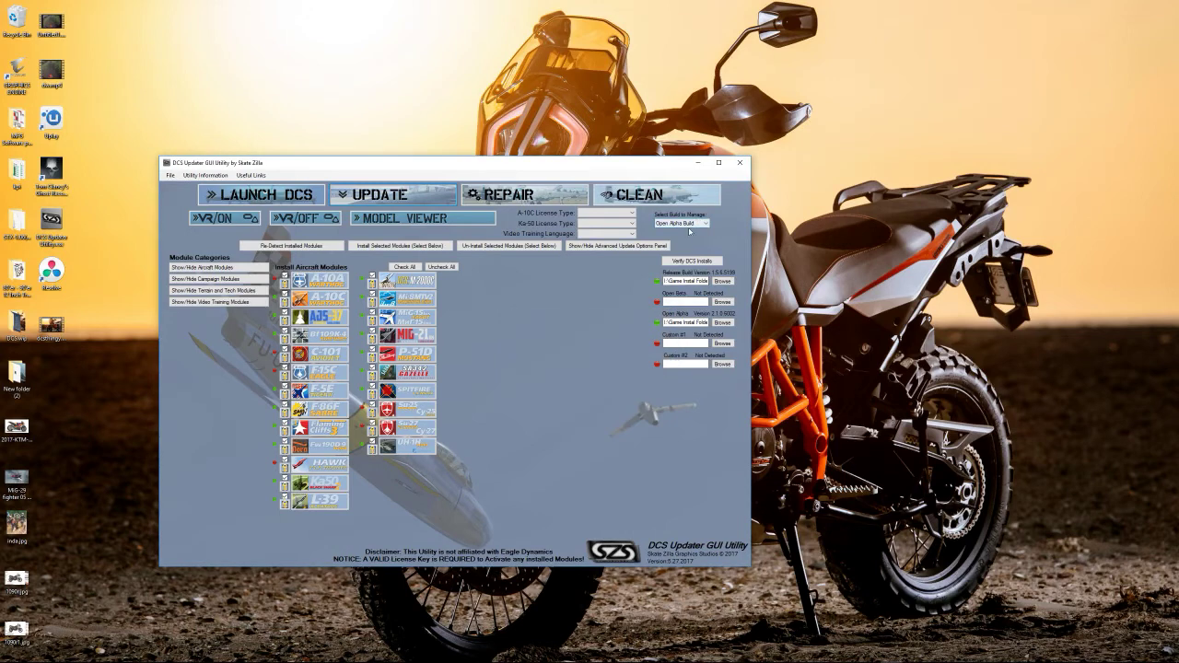
- Switch the build to manage to Release Build and start its update
left_click(689, 224)
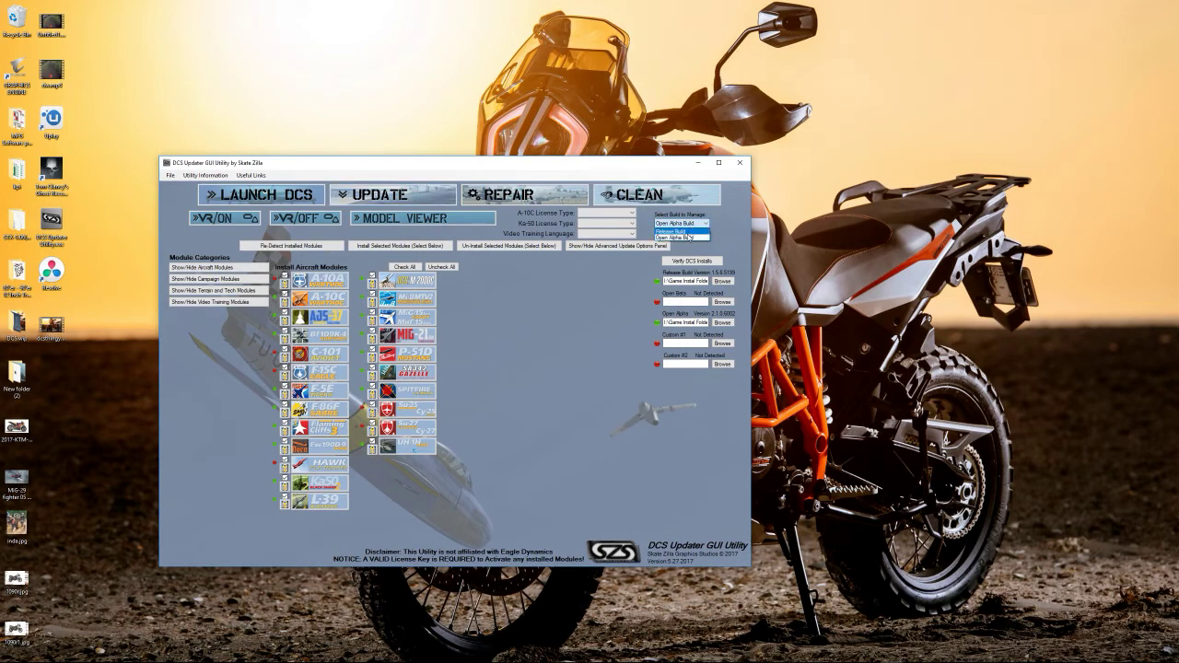
left_click(676, 231)
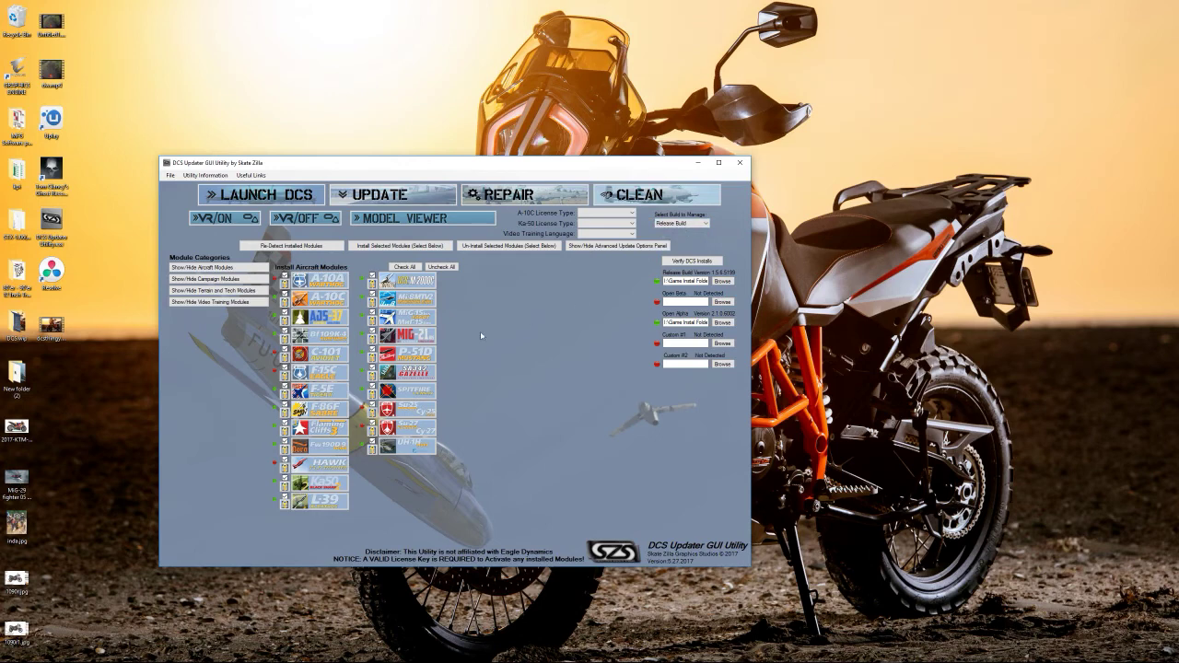
left_click(401, 196)
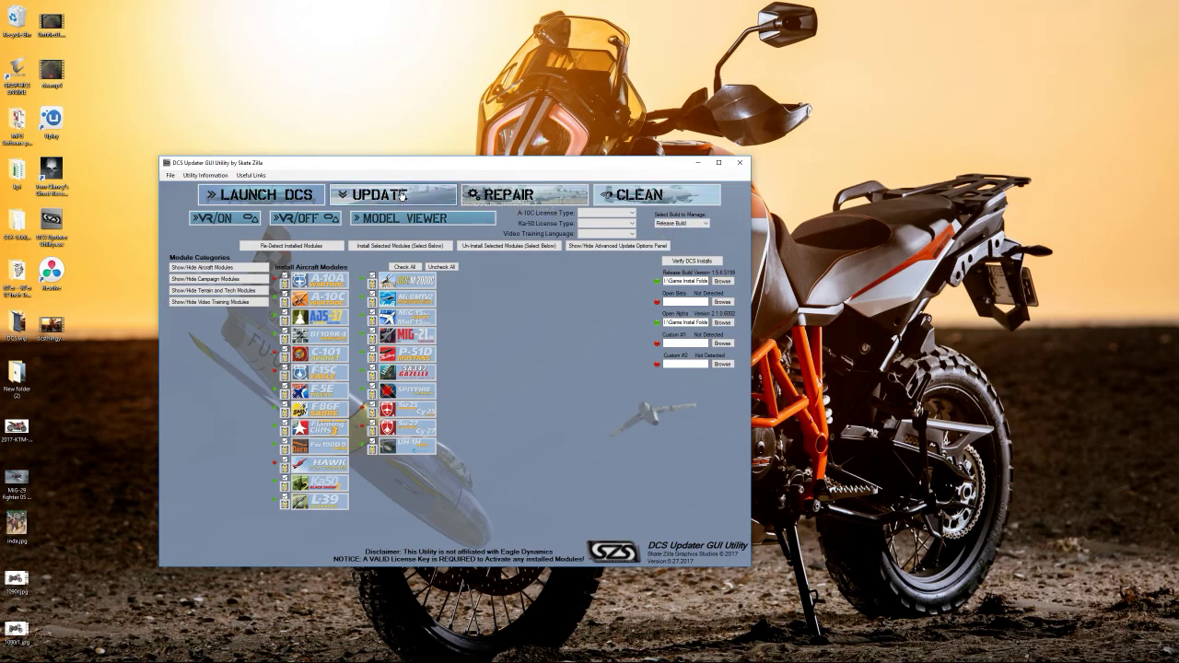